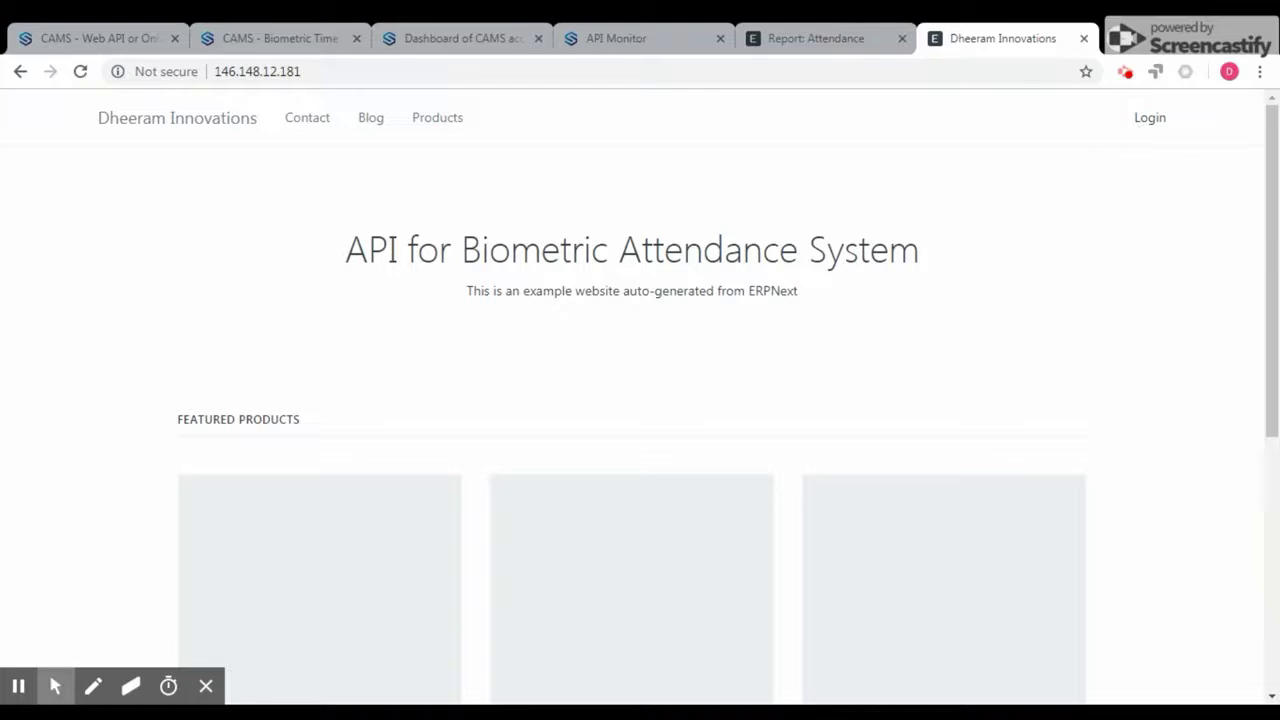
Sign in to the Dheeram Innovations ERPNext site as administrator and reach the module desk.
click(1140, 126)
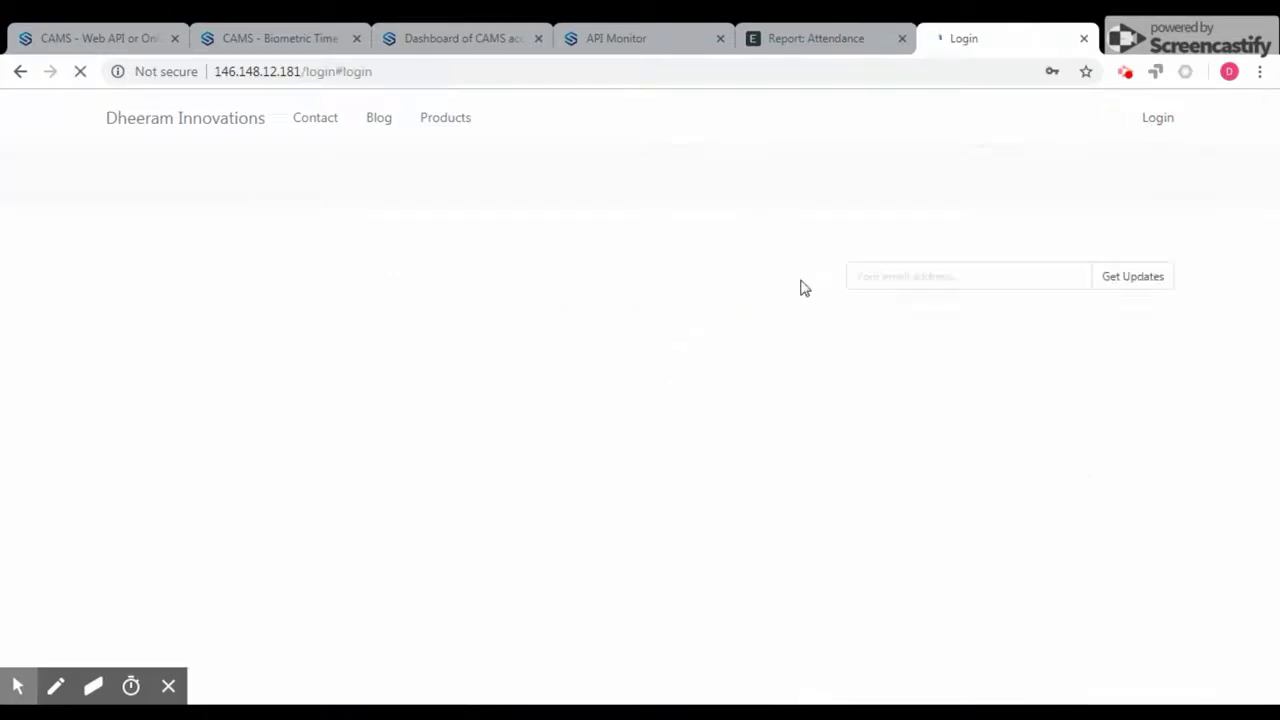
click(686, 396)
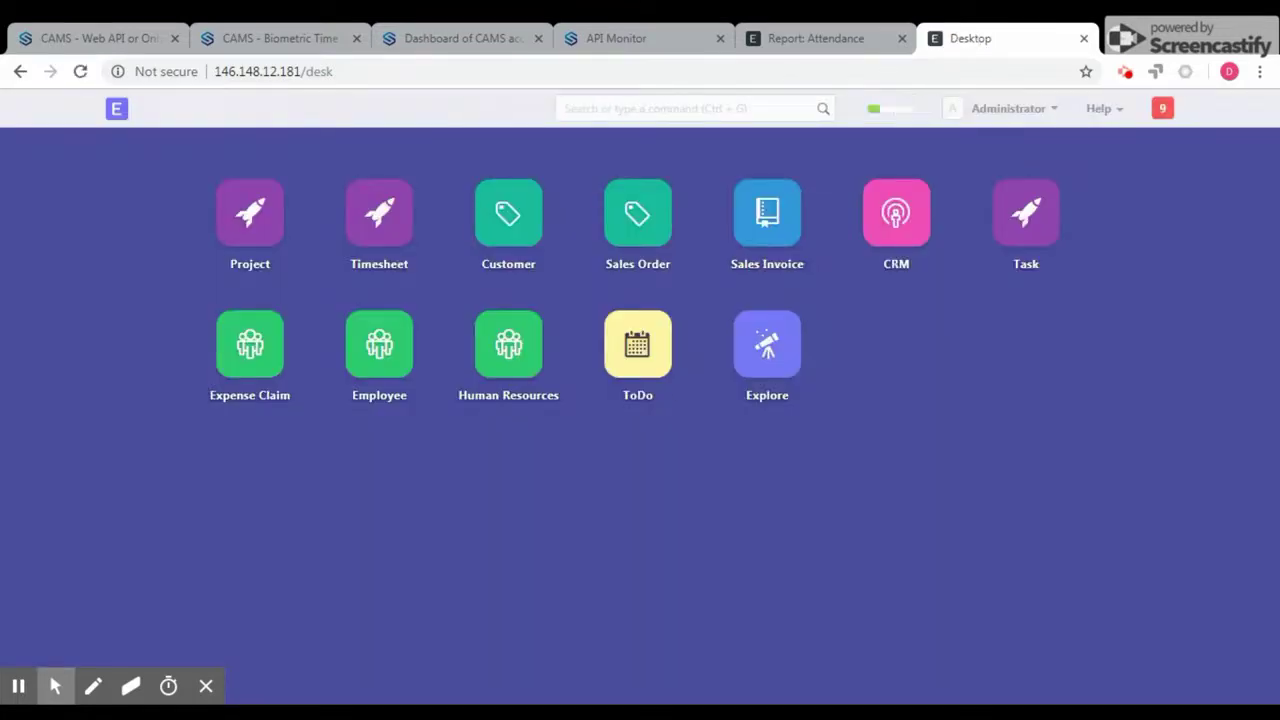
Confirm the 08-10-2018 Attendance report shows no entries, then start a New Employee form.
click(381, 352)
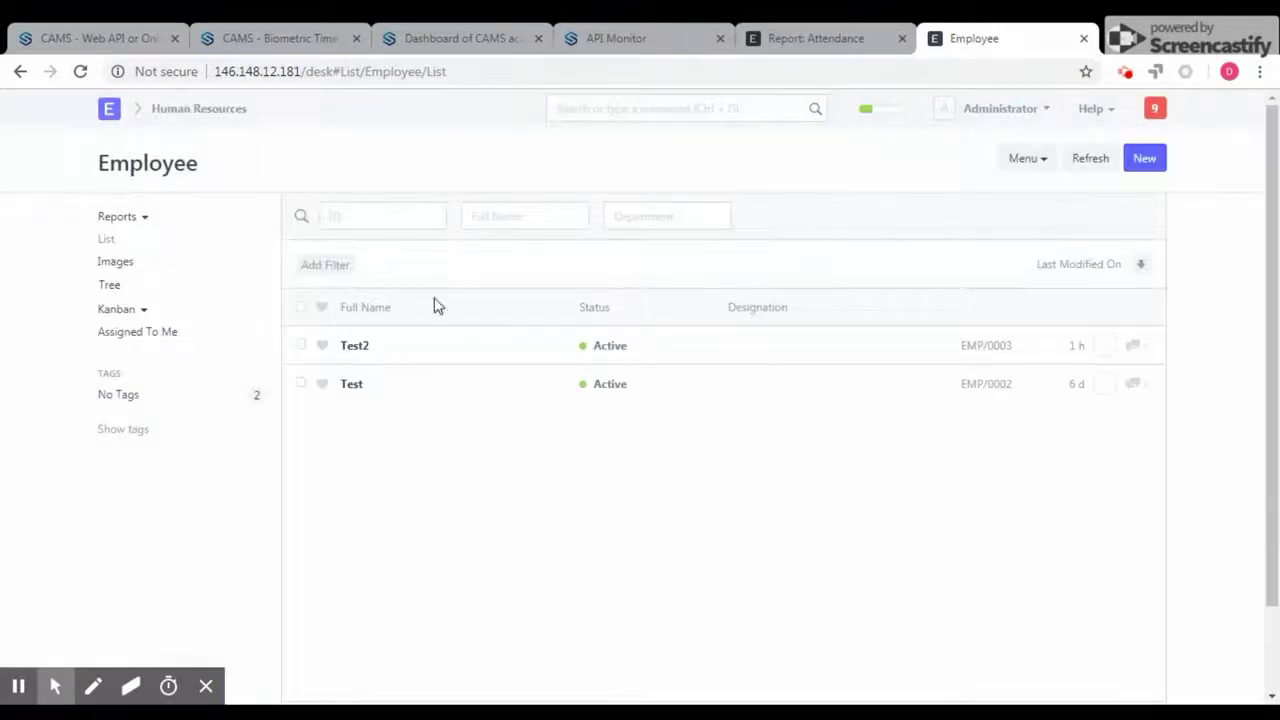
click(797, 34)
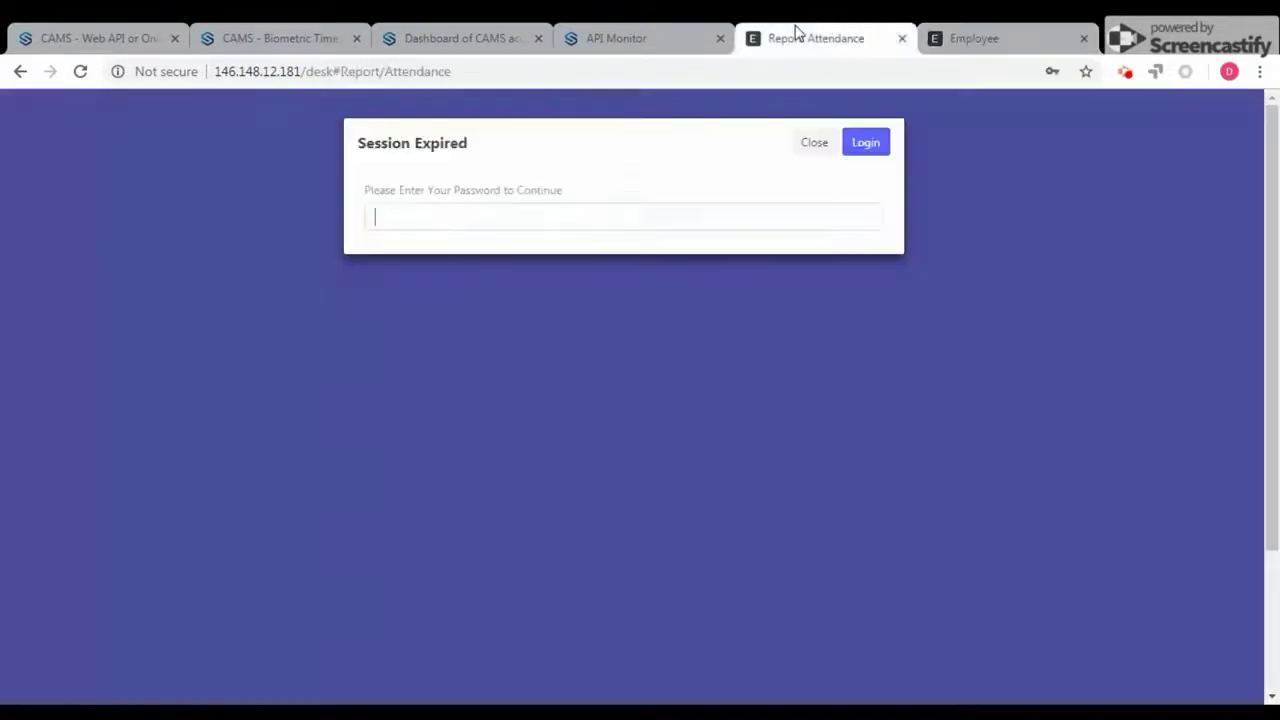
click(81, 72)
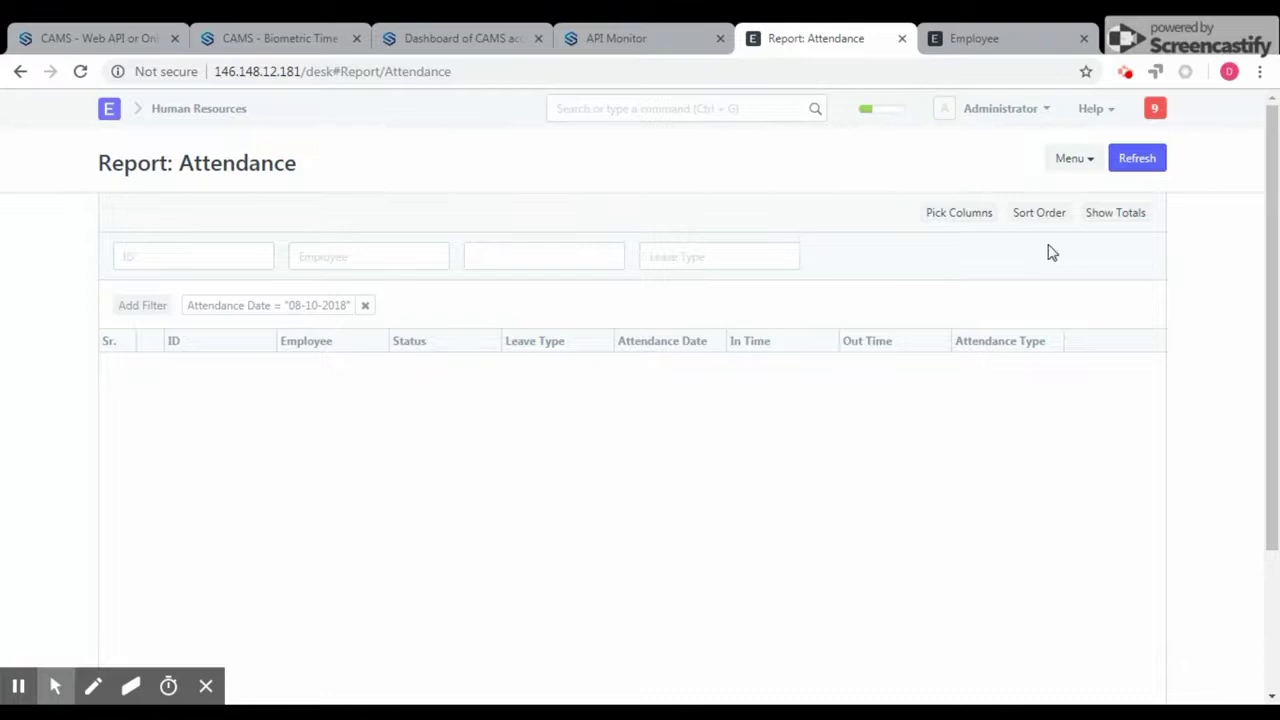
click(1142, 165)
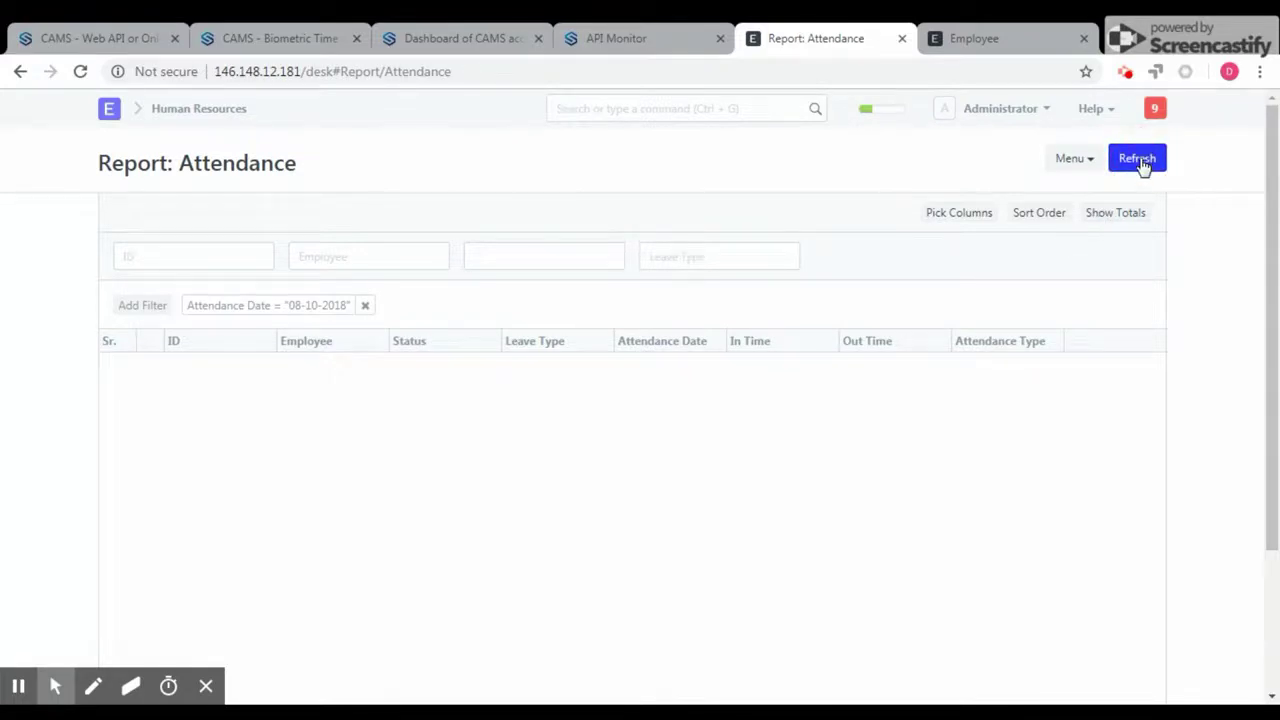
click(1011, 45)
click(1143, 161)
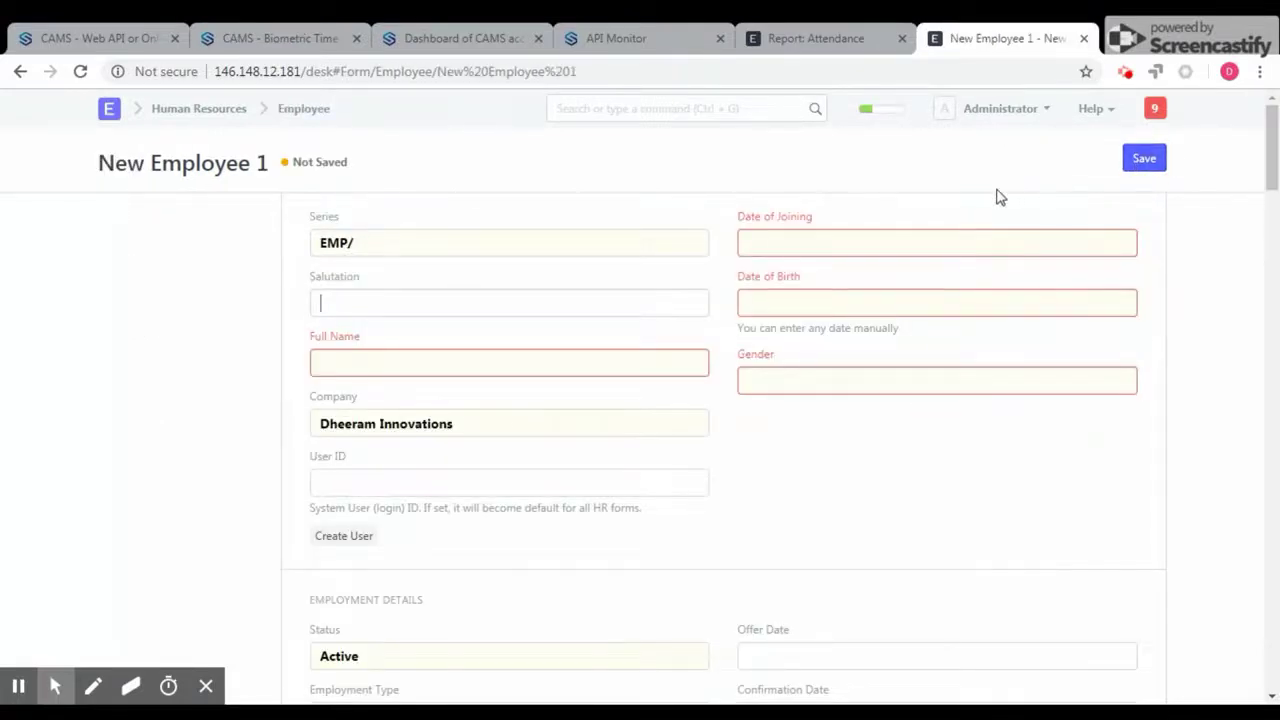
Set Date of Joining to 06-10-2018 and Date of Birth to 06-10-2000.
click(1000, 243)
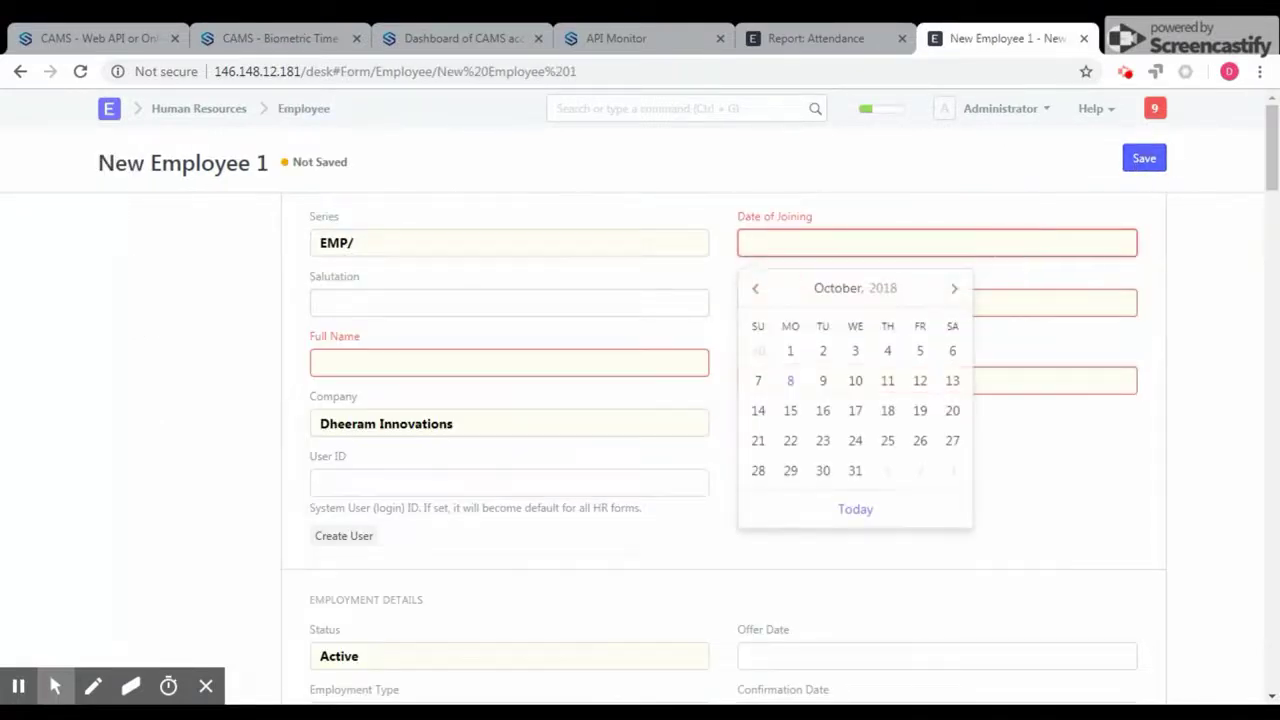
click(952, 351)
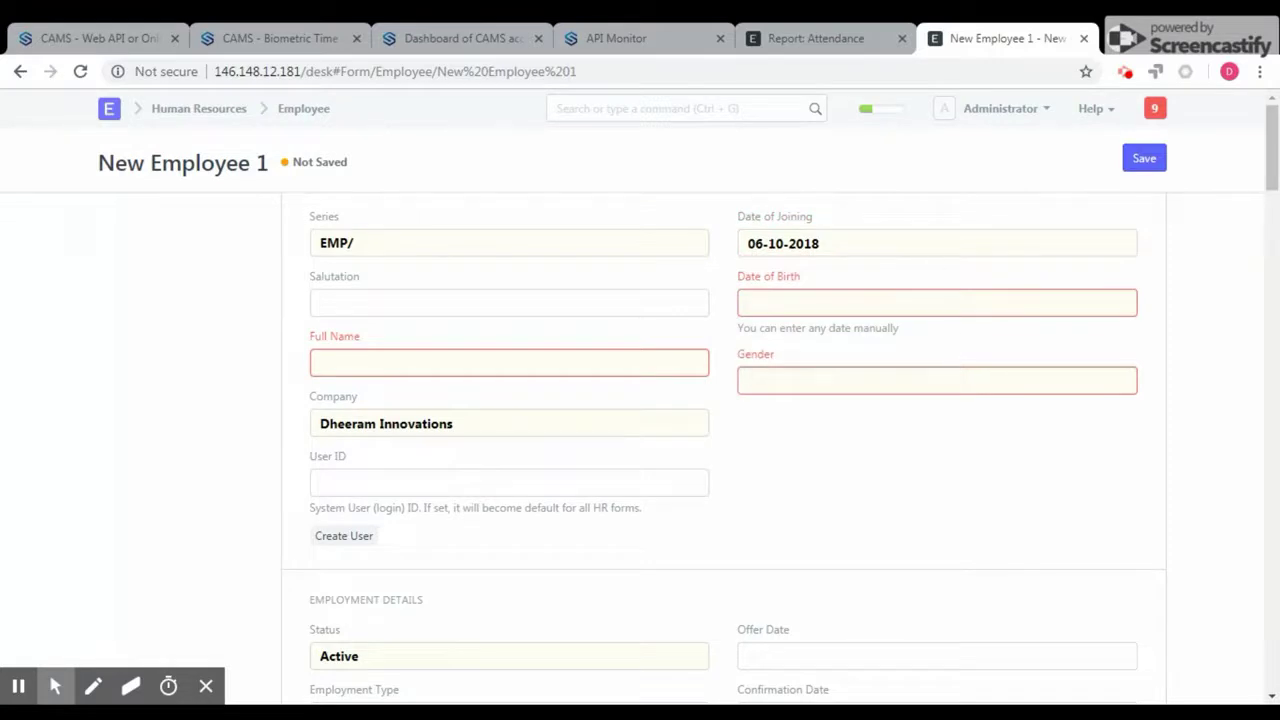
click(925, 249)
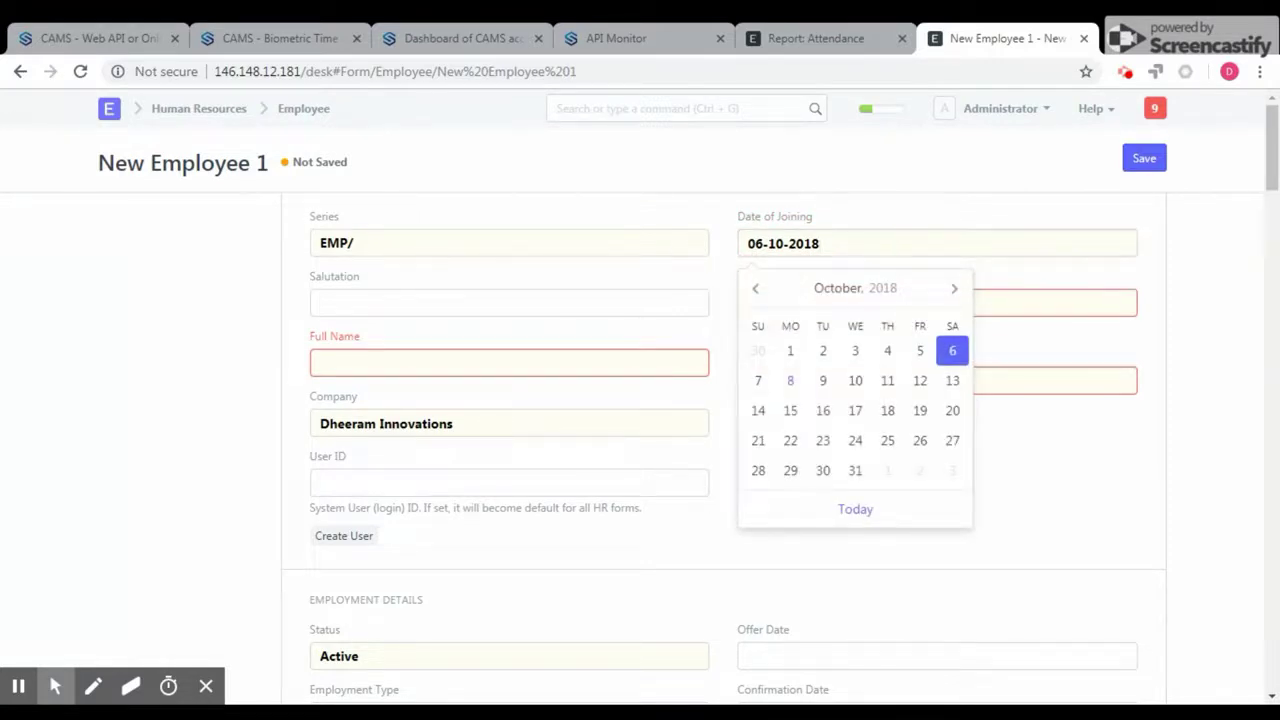
click(975, 298)
click(952, 410)
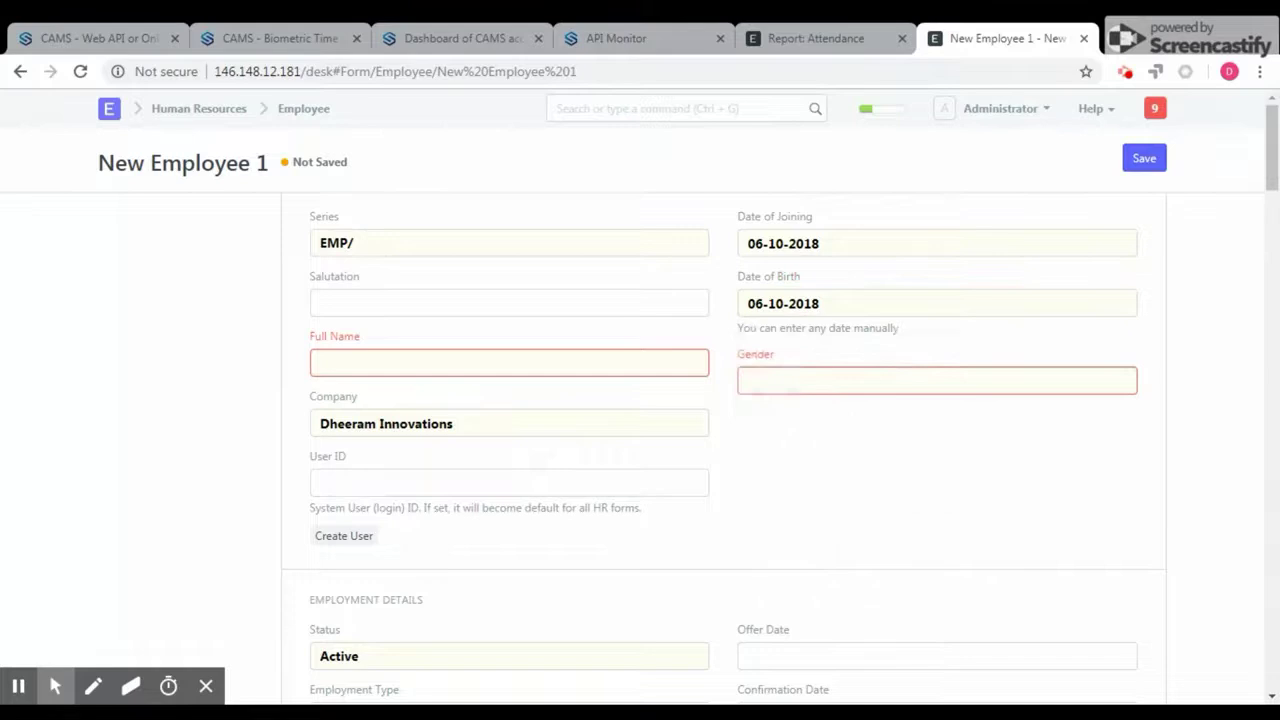
click(871, 300)
key(BackSpace)
key(BackSpace)
text(00)
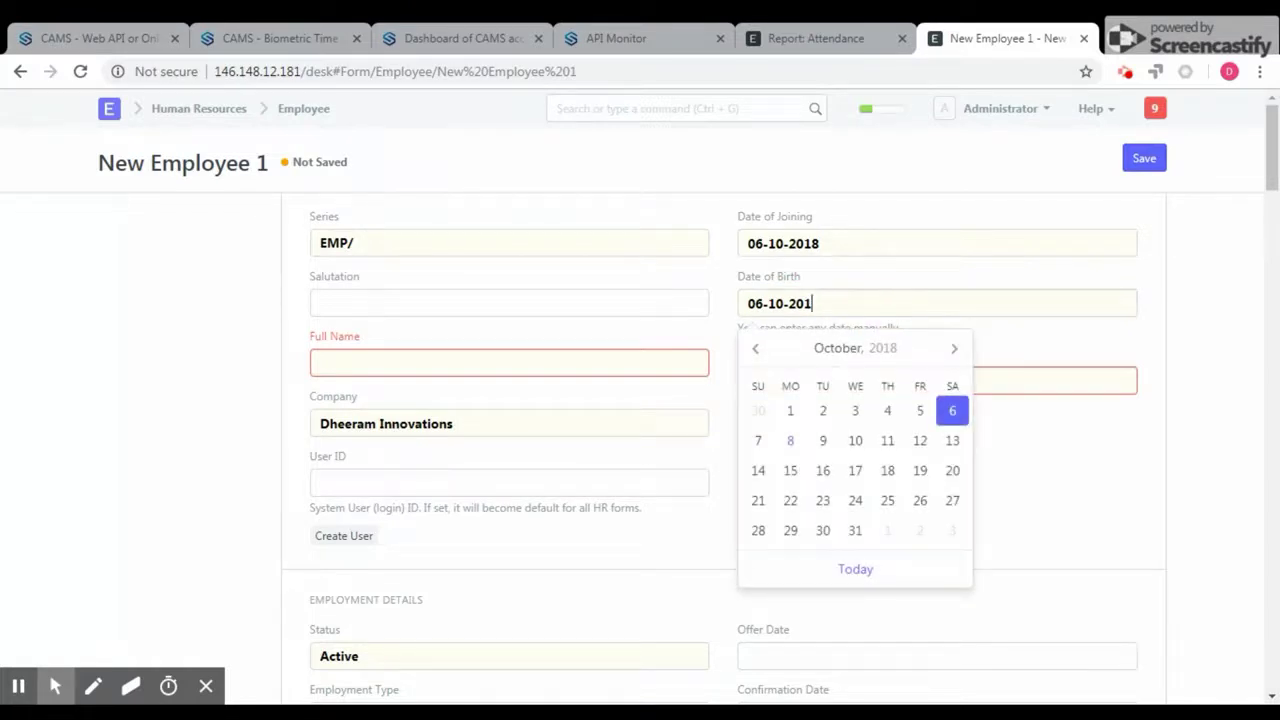
Enter the employee's full name and set Gender to Male.
click(651, 363)
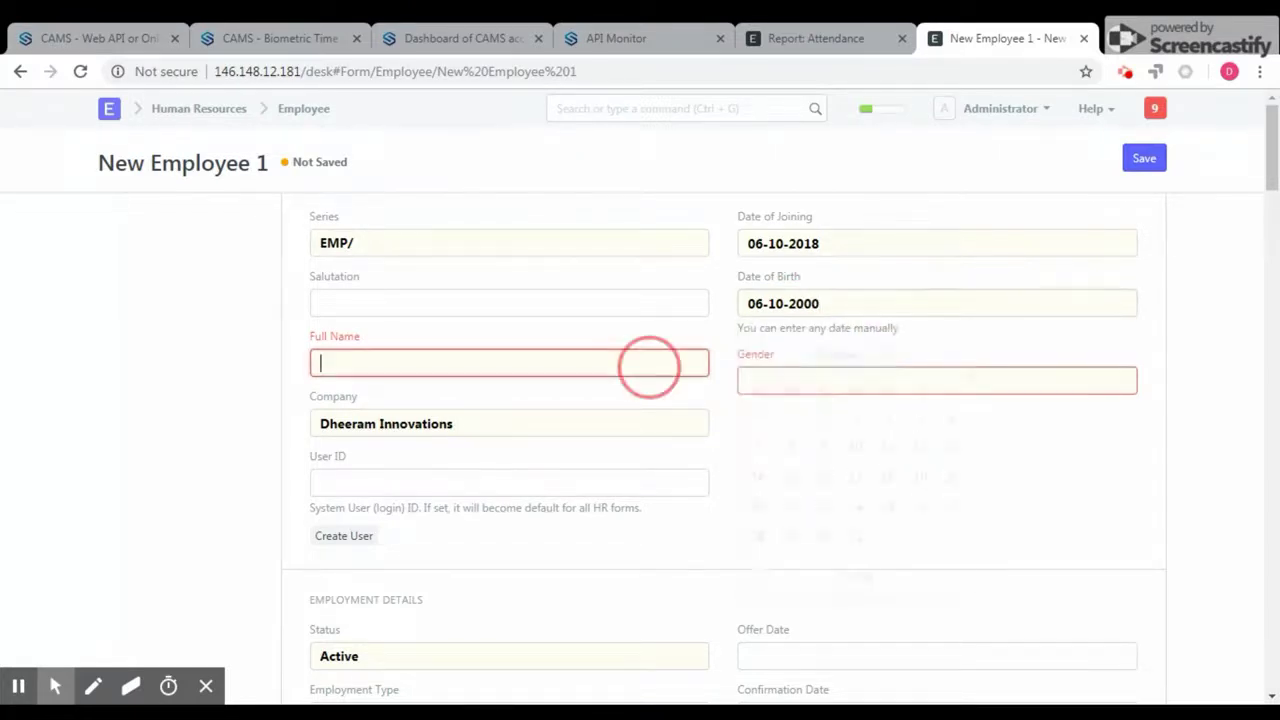
text(Dh)
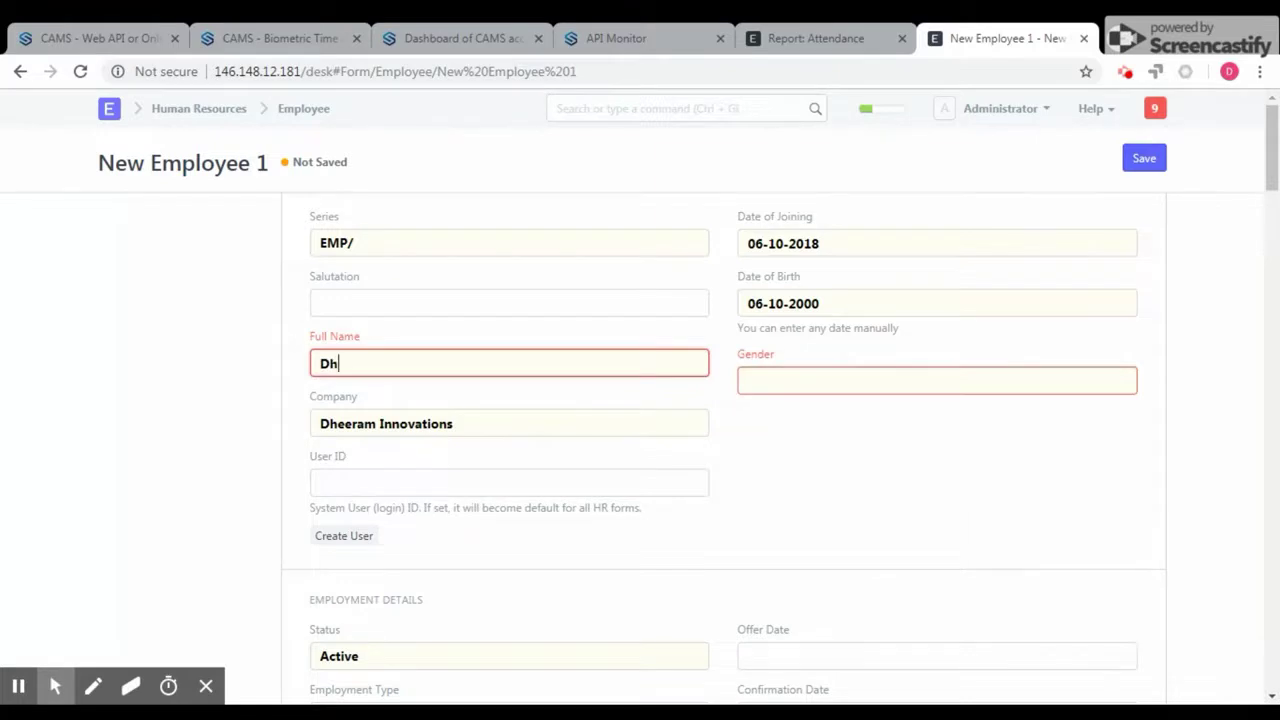
text(eeran)
click(791, 379)
text(m)
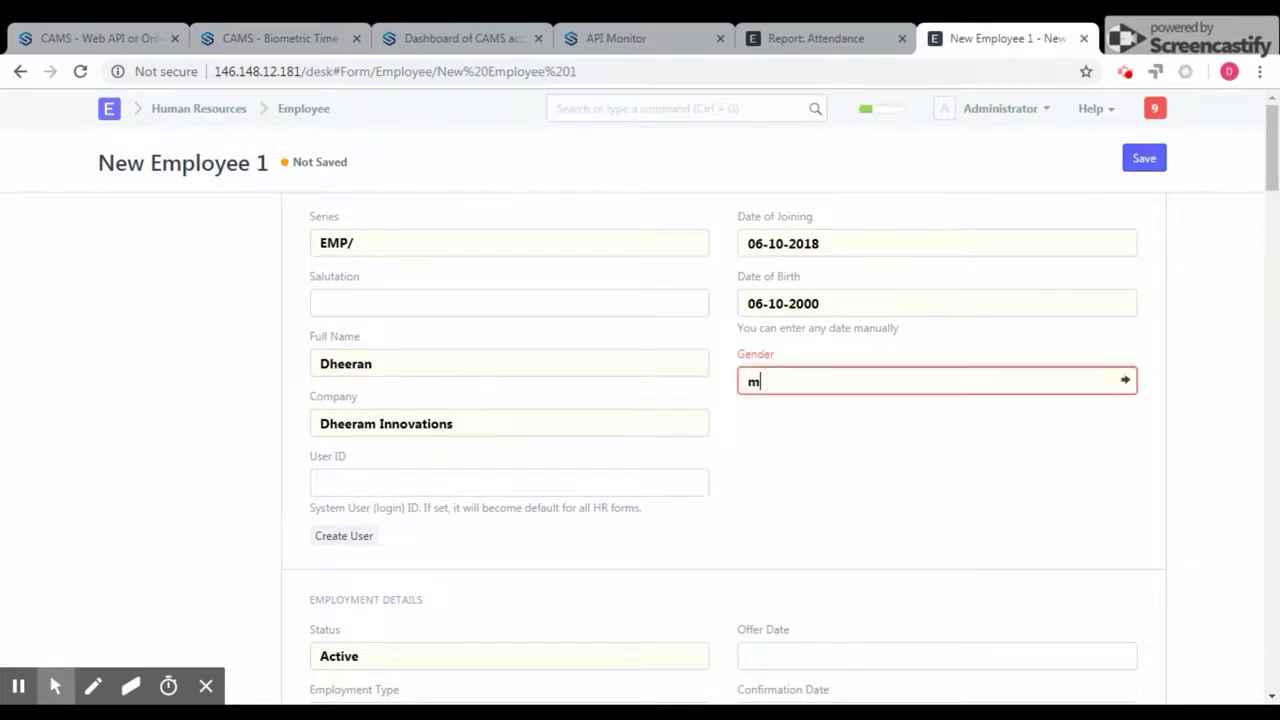
click(800, 418)
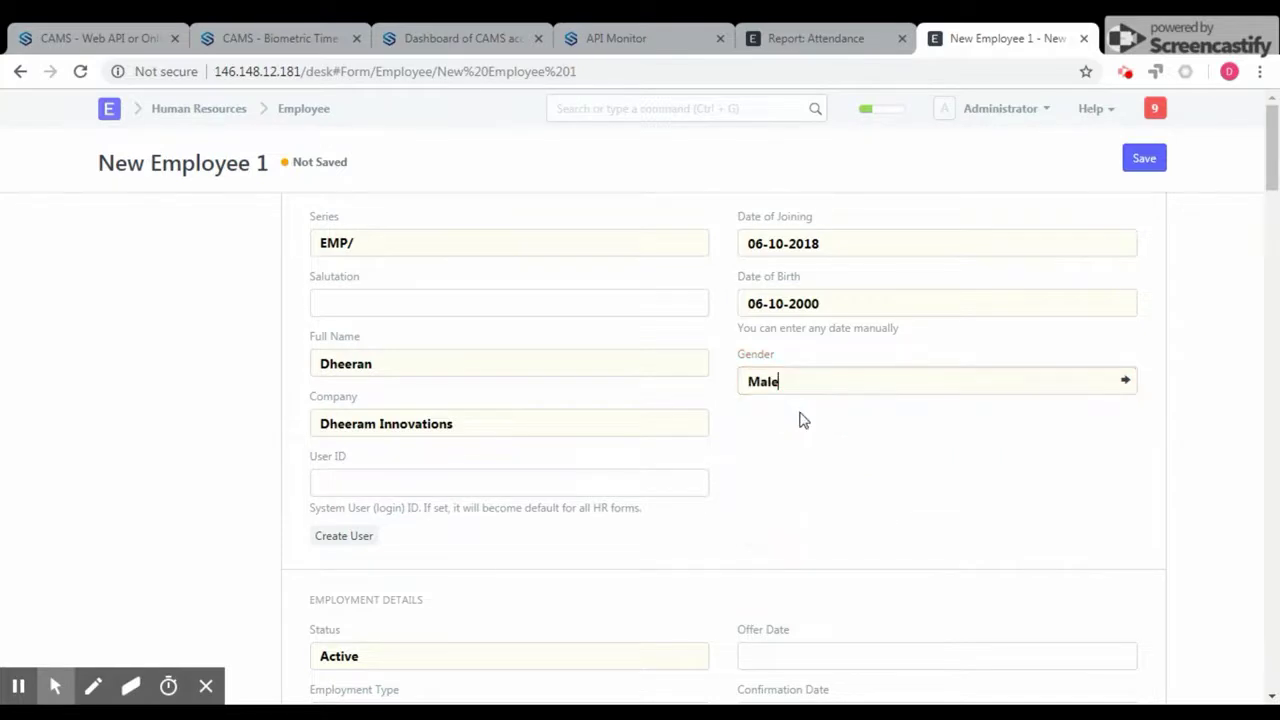
click(910, 452)
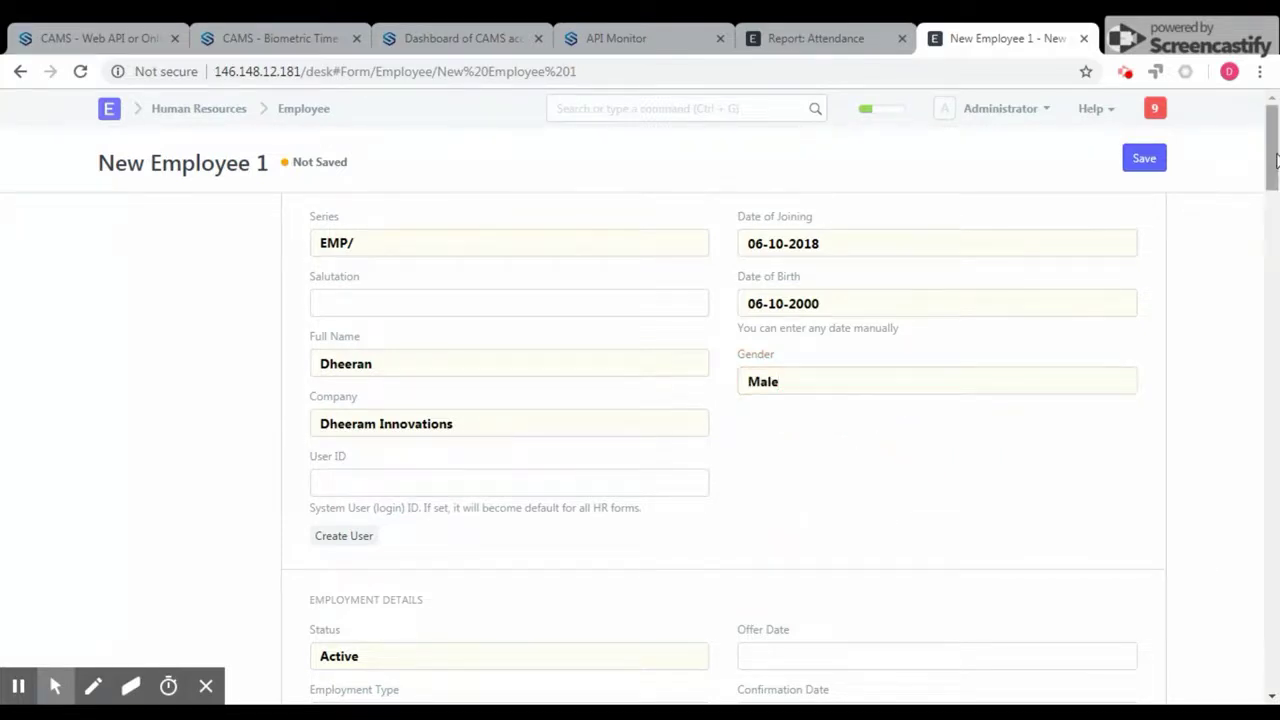
Fill in the employee's Biometric User ID and save the record as EMP/0004.
scroll(1270, 160, down, 15)
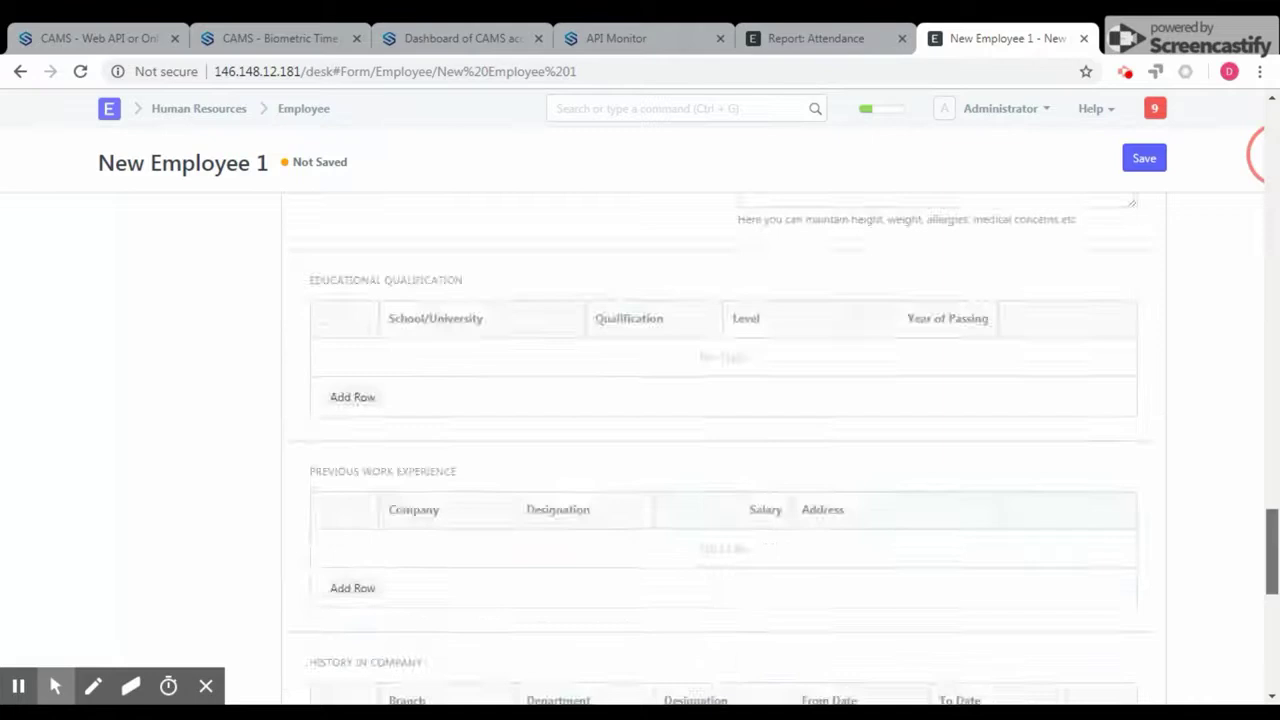
scroll(720, 450, down, 10)
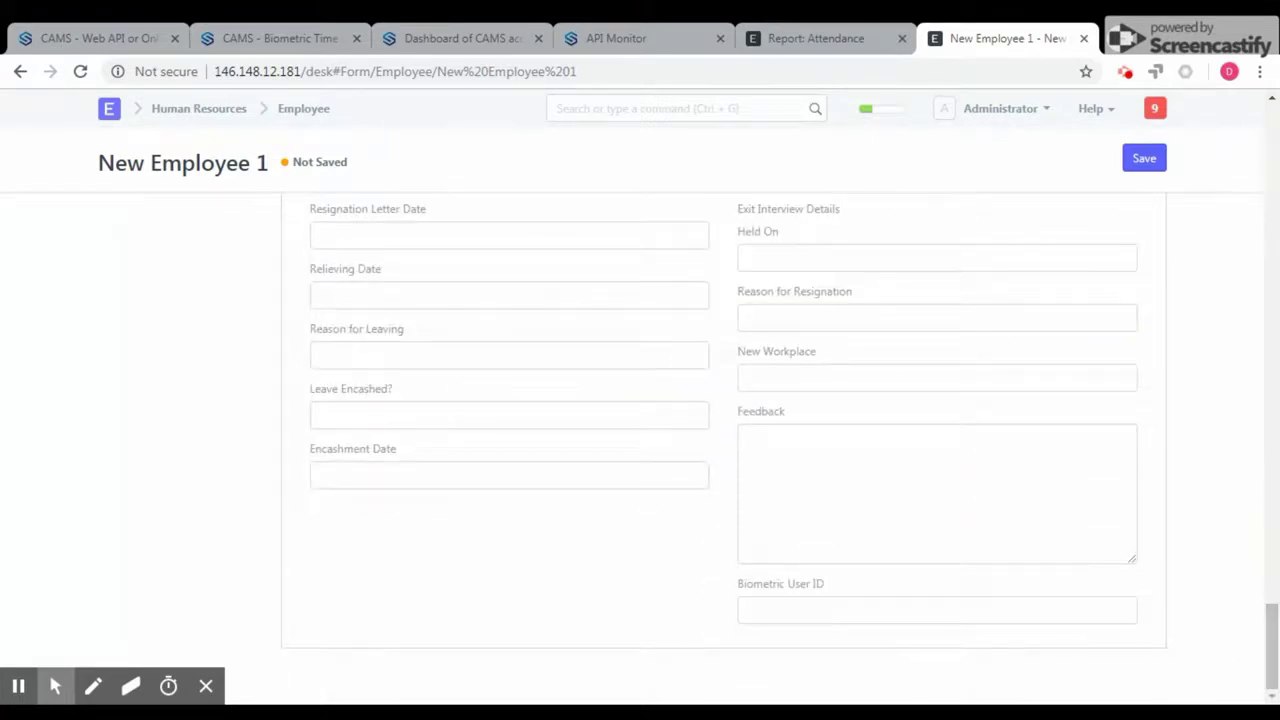
click(1076, 618)
text(1001)
click(1141, 172)
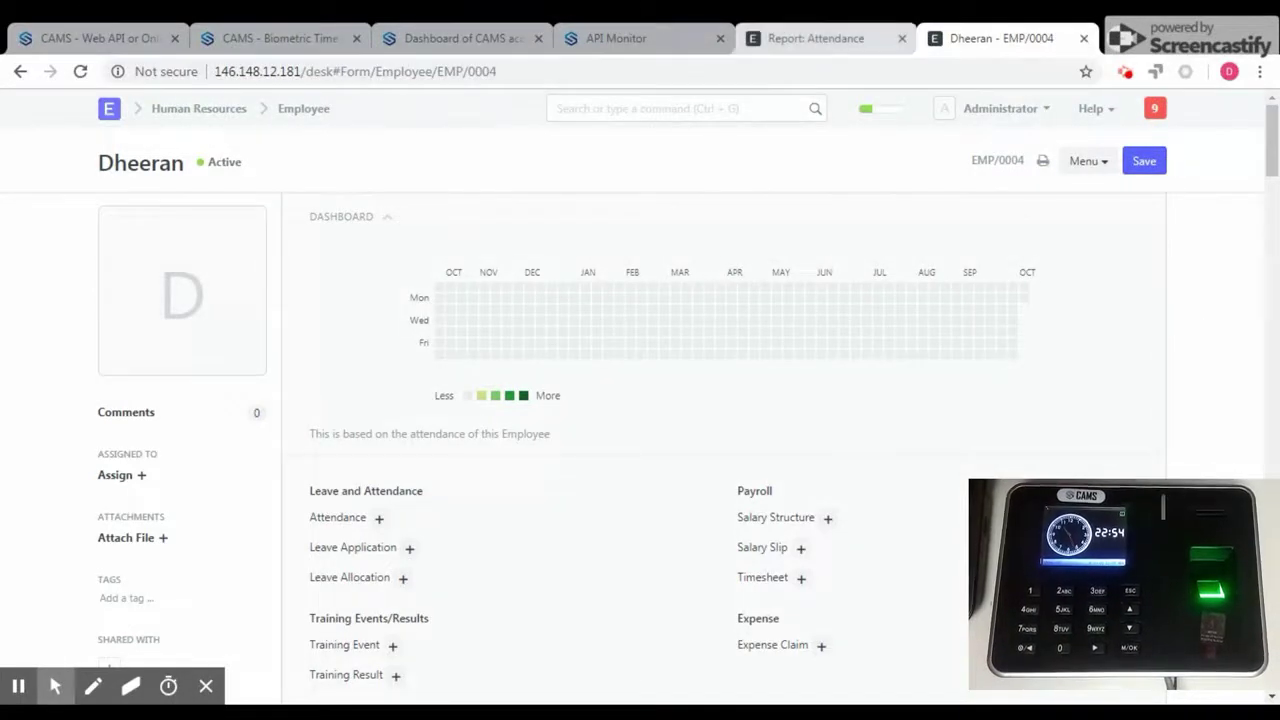
Return to the Attendance report filtered to 08-10-2018.
click(834, 46)
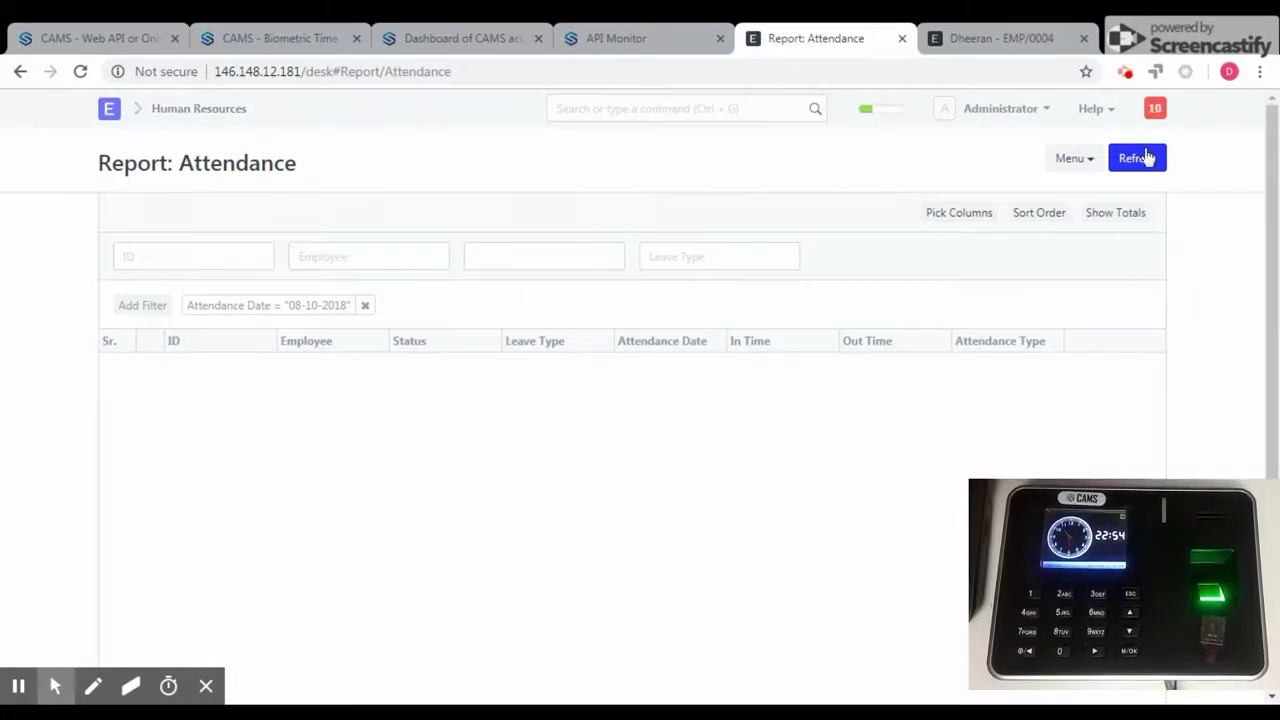
Refresh the report after each punch until ATT-00018 shows in 22:54:12, out 22:54:50.
click(1141, 158)
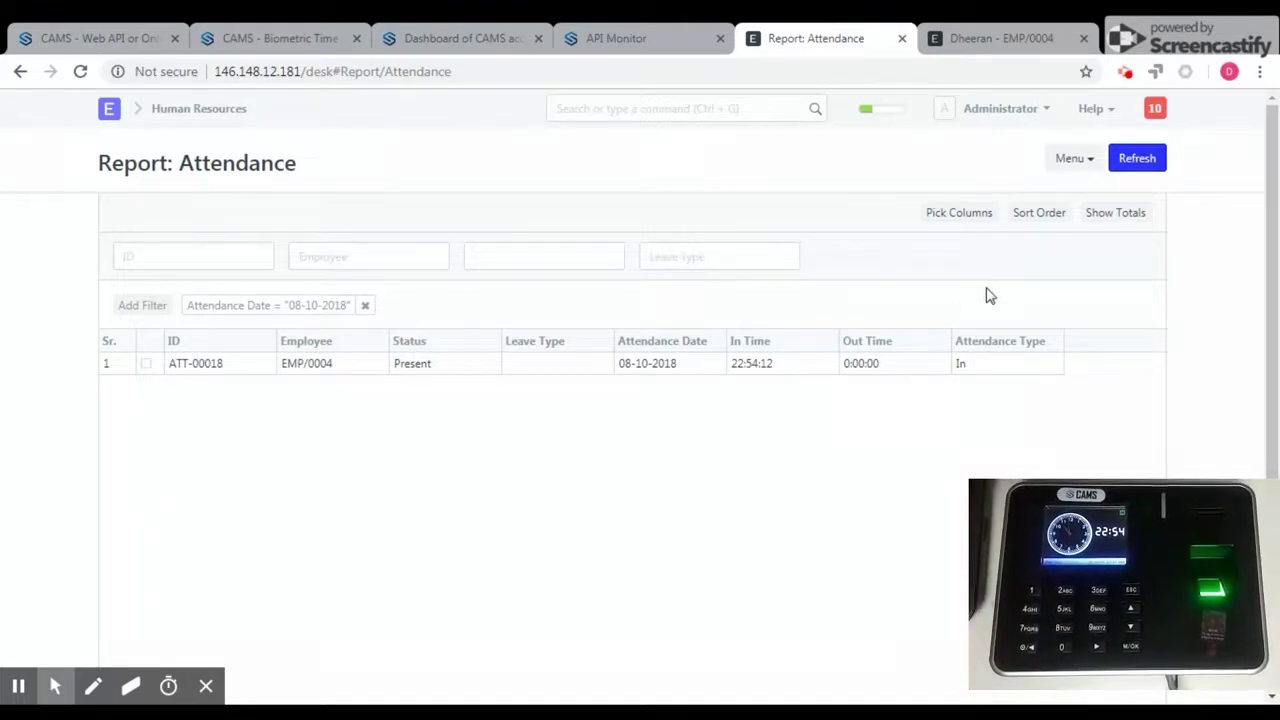
click(1139, 160)
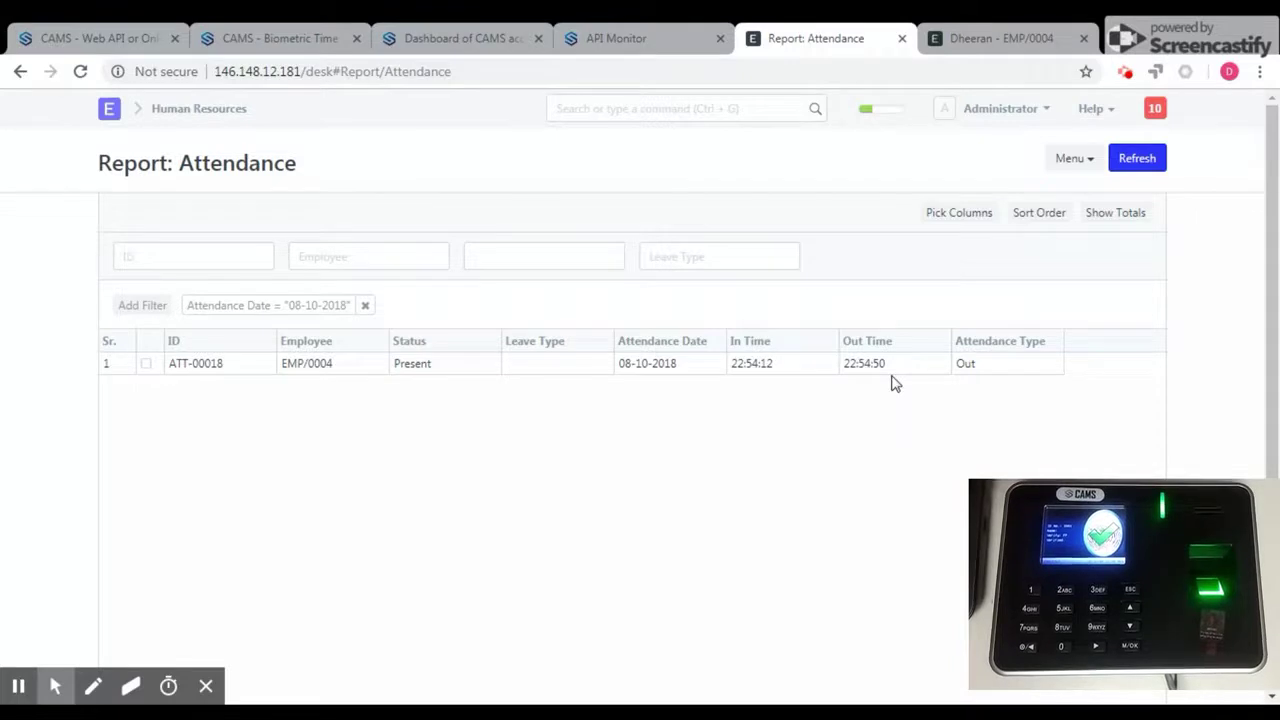
Refresh the report to show ATT-00019 (Out 22:55:11) and ATT-00020 (In 22:55:28).
click(1133, 166)
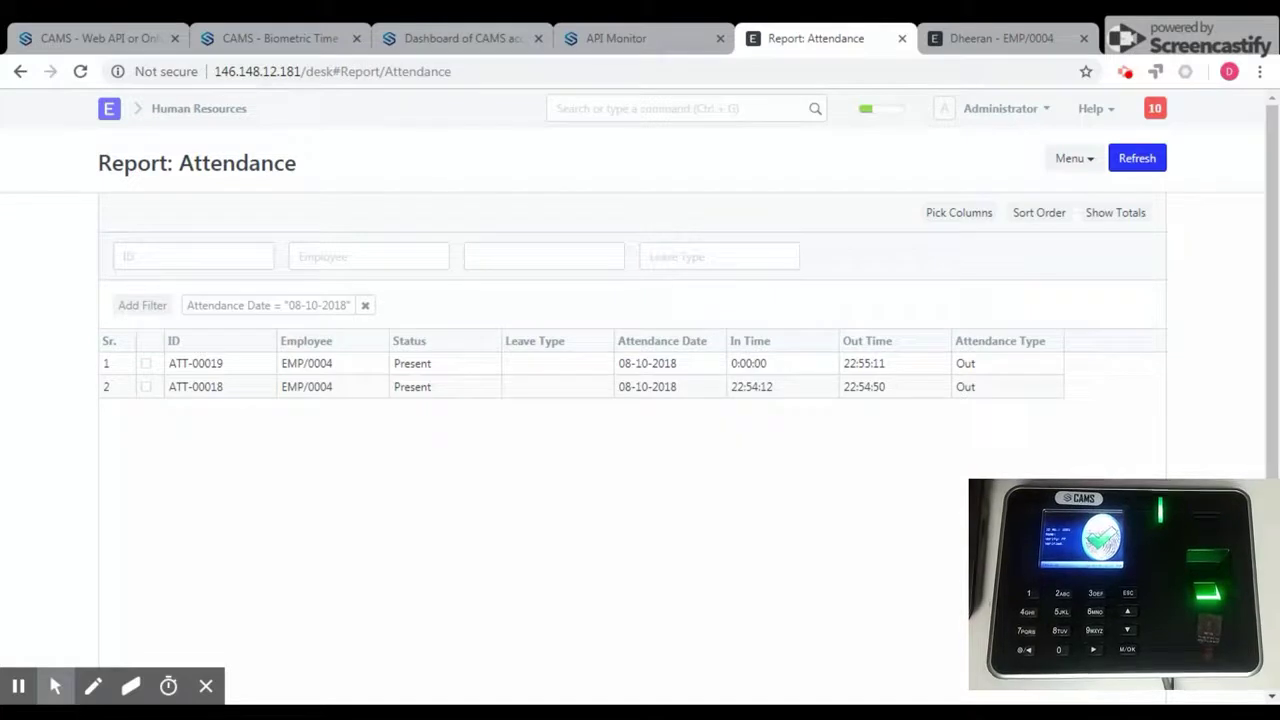
click(1142, 166)
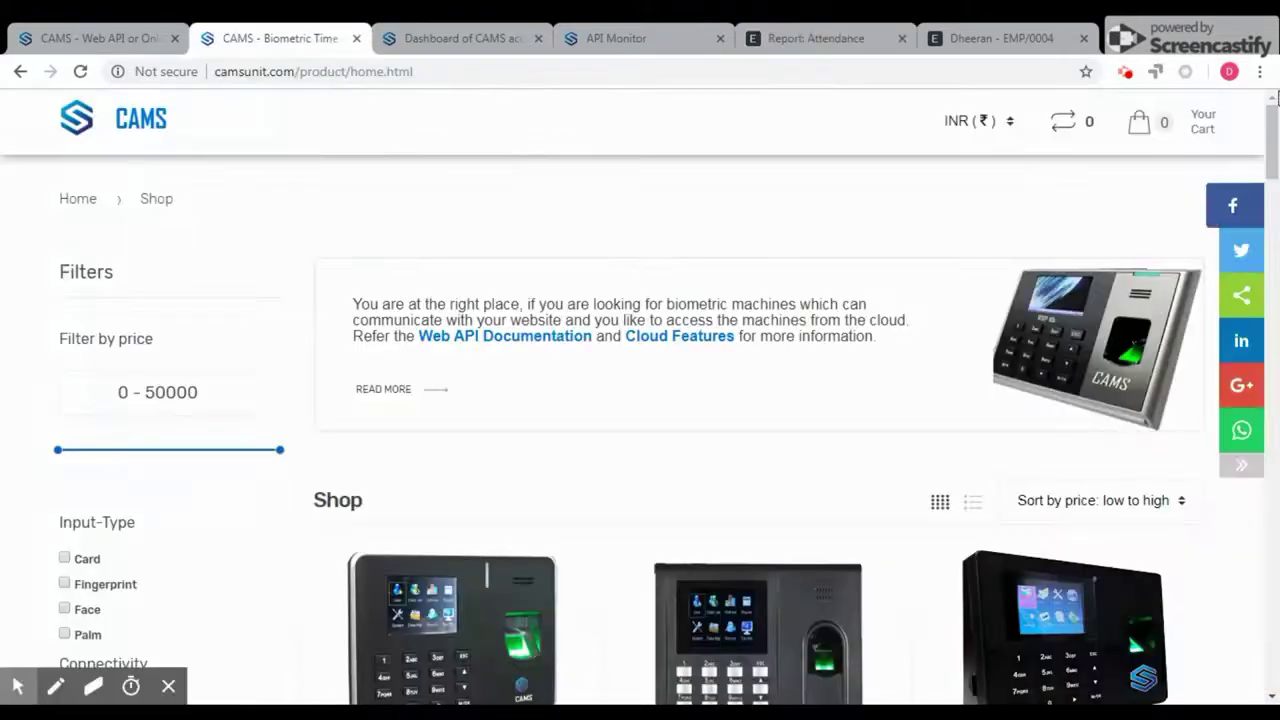
scroll(1277, 120, down, 2)
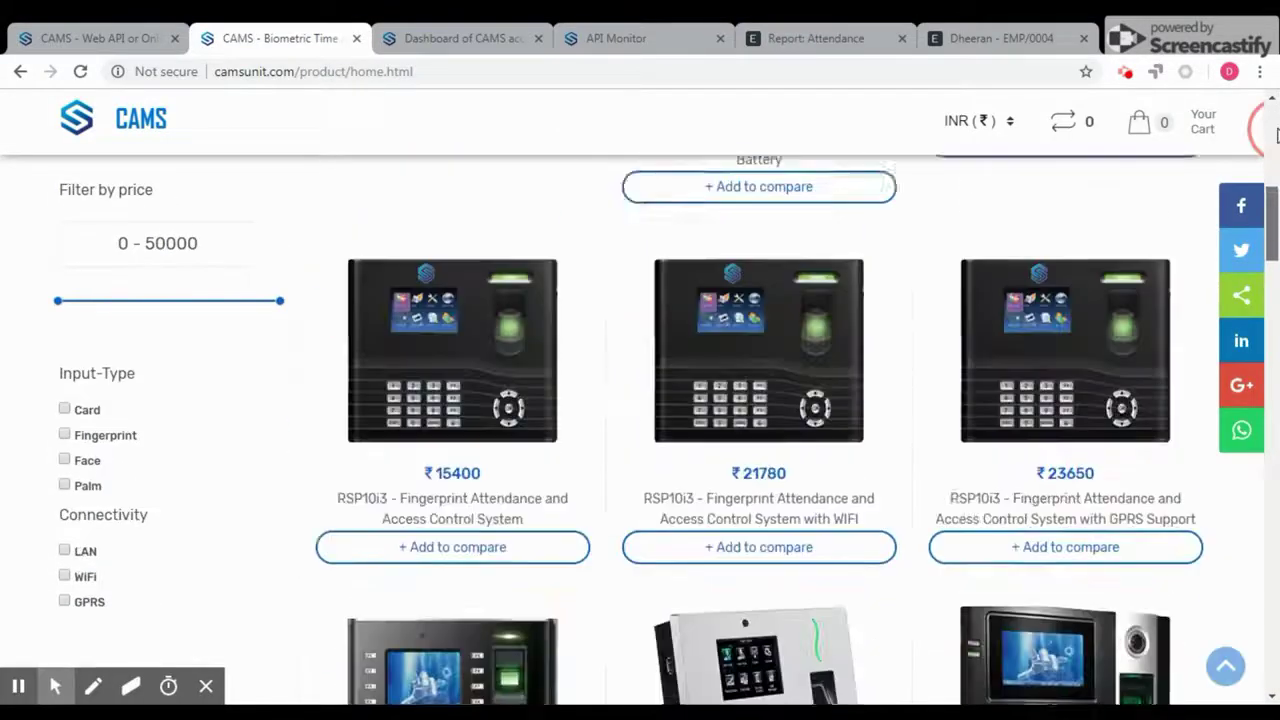
scroll(1277, 135, down, 10)
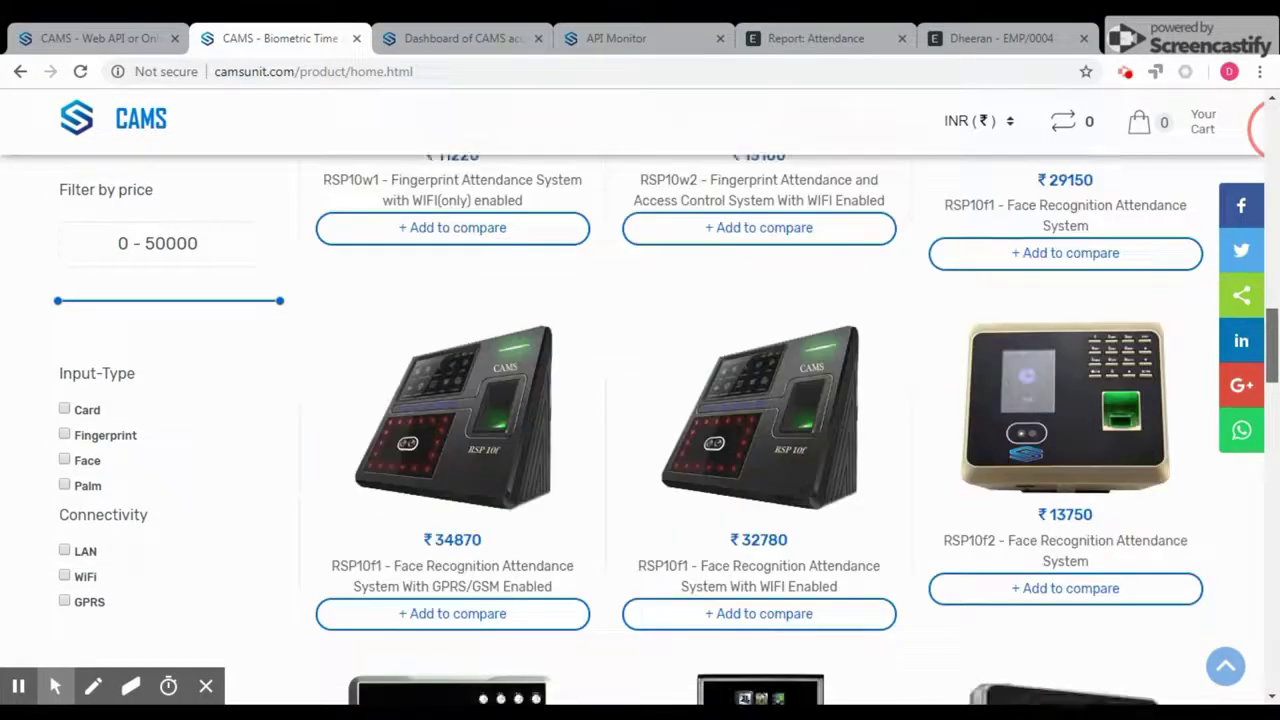
scroll(1245, 437, down, 10)
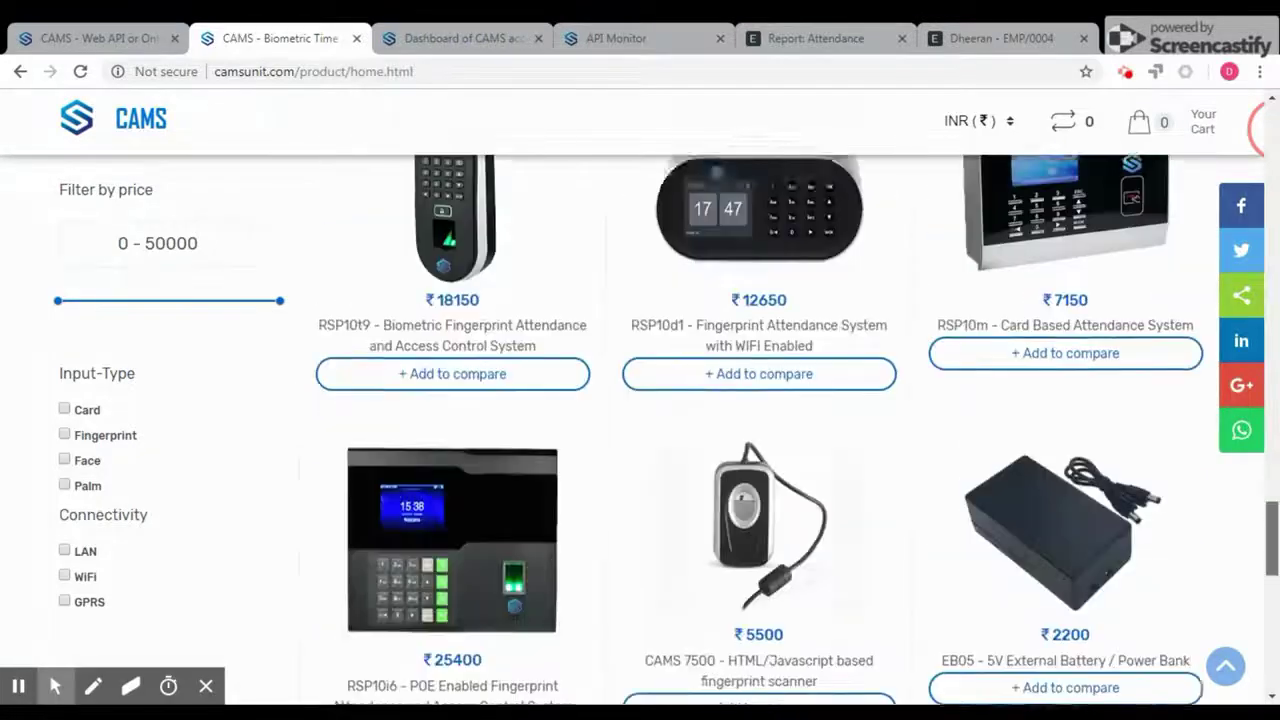